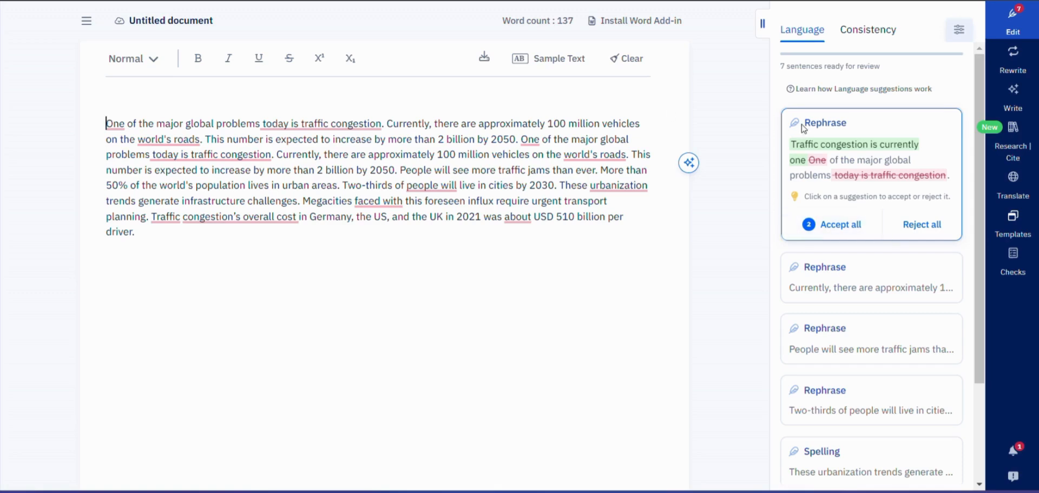
# Rerun the recent research search "how does urbanization affect human health" and go to its references
pyautogui.click(1019, 141)
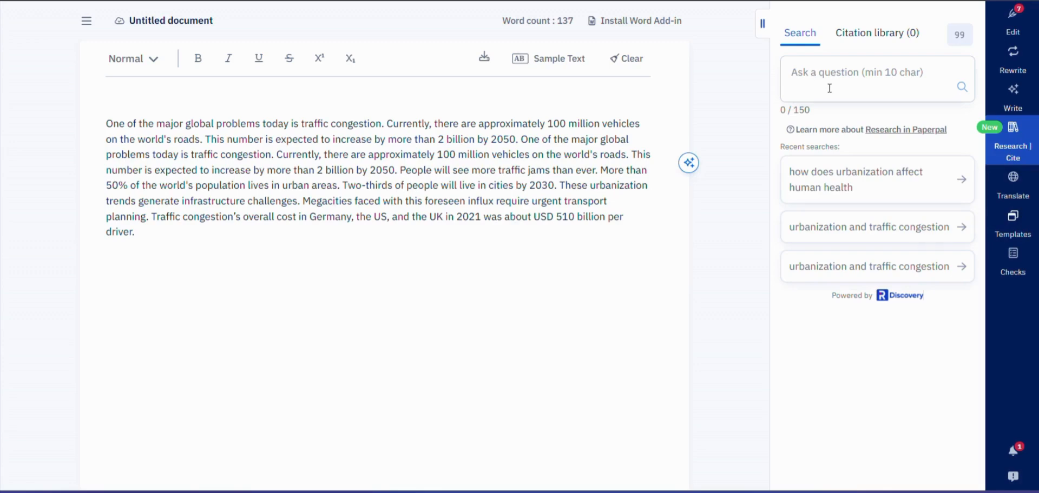
pyautogui.click(868, 181)
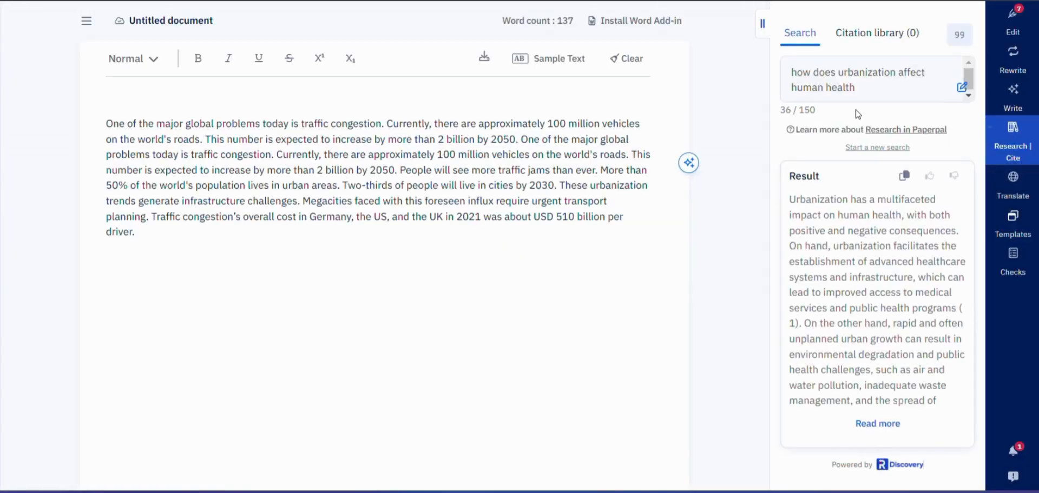
pyautogui.scroll(-3, 838, 198)
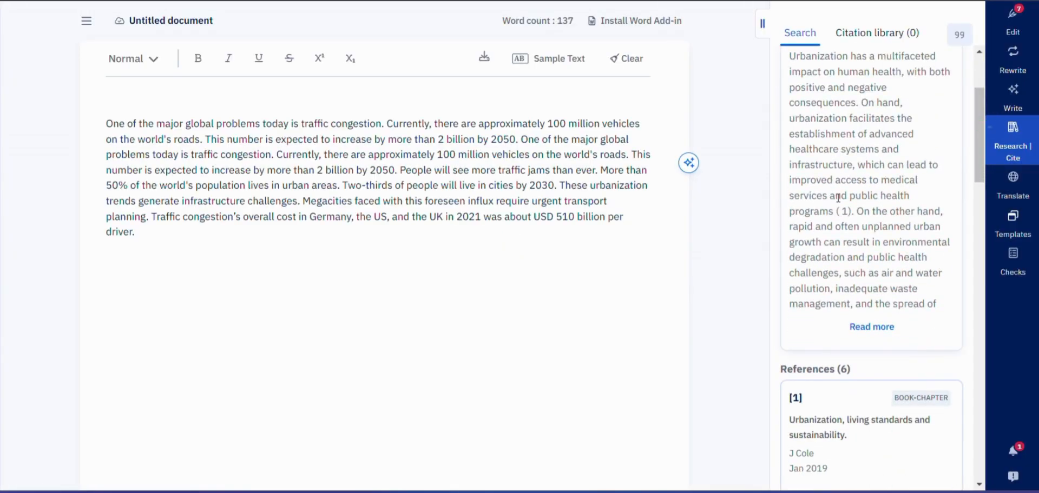
pyautogui.scroll(-5, 838, 198)
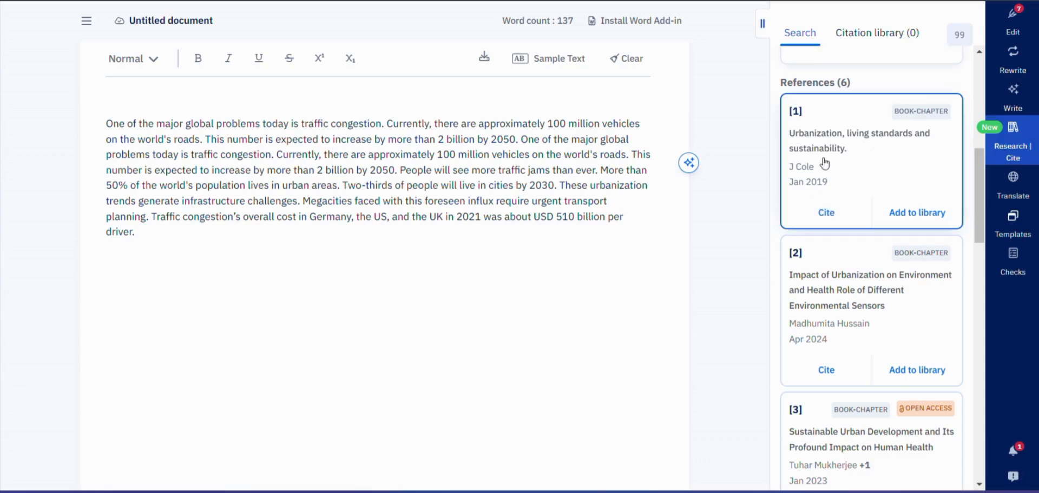
# Add references [1] and [2] from the search results to the citation library and open the library
pyautogui.click(913, 213)
pyautogui.click(902, 370)
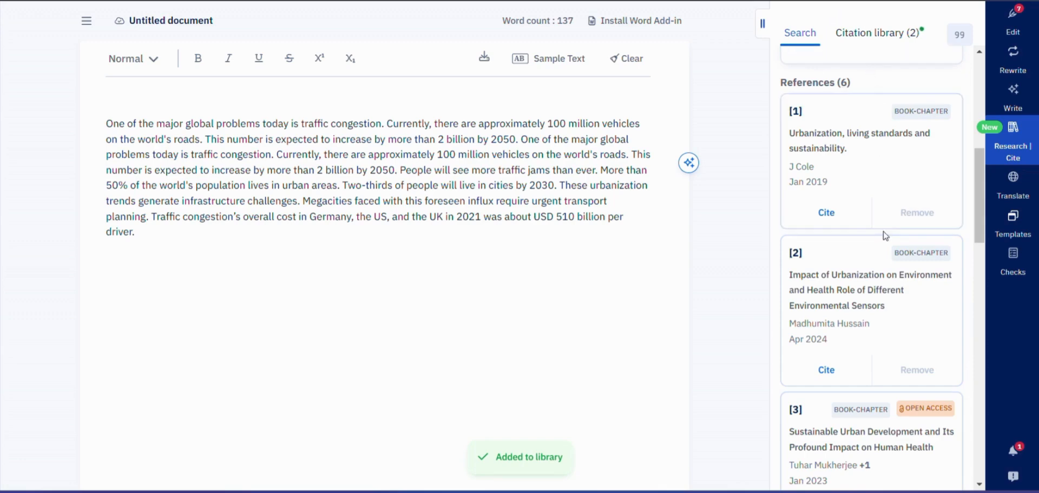
pyautogui.scroll(5, 888, 233)
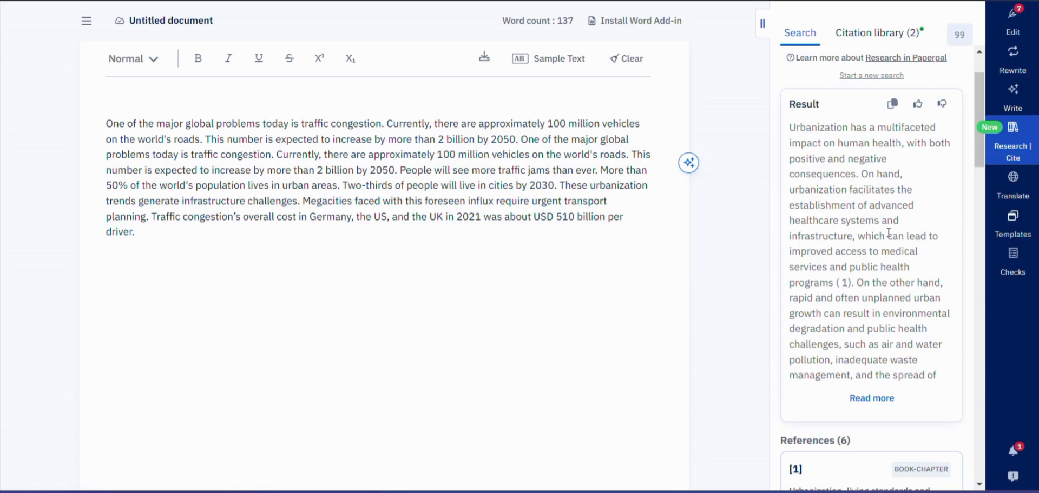
pyautogui.click(885, 35)
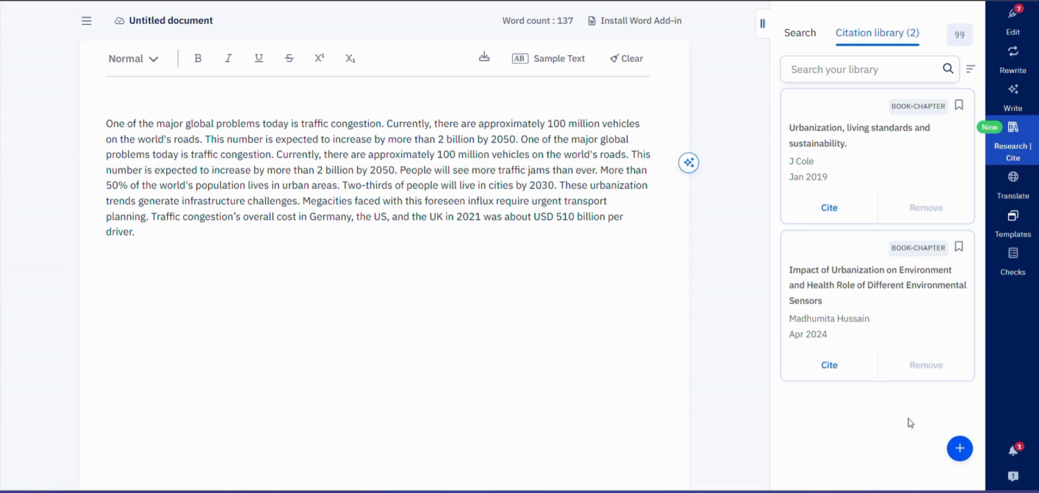
# Start adding a source by DOI or title, and switch to PubMed to copy the title "Urbanization and emerging mental health issues"
pyautogui.click(961, 450)
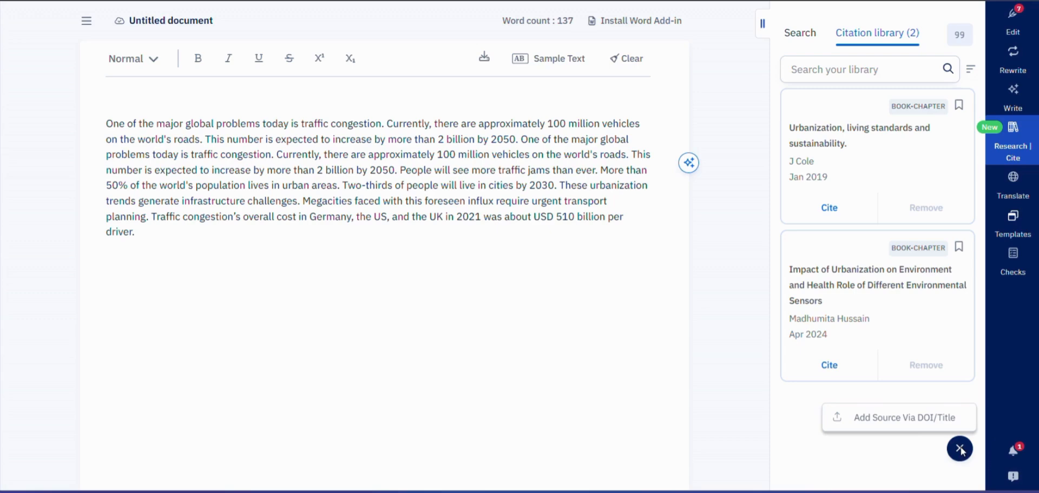
pyautogui.click(913, 424)
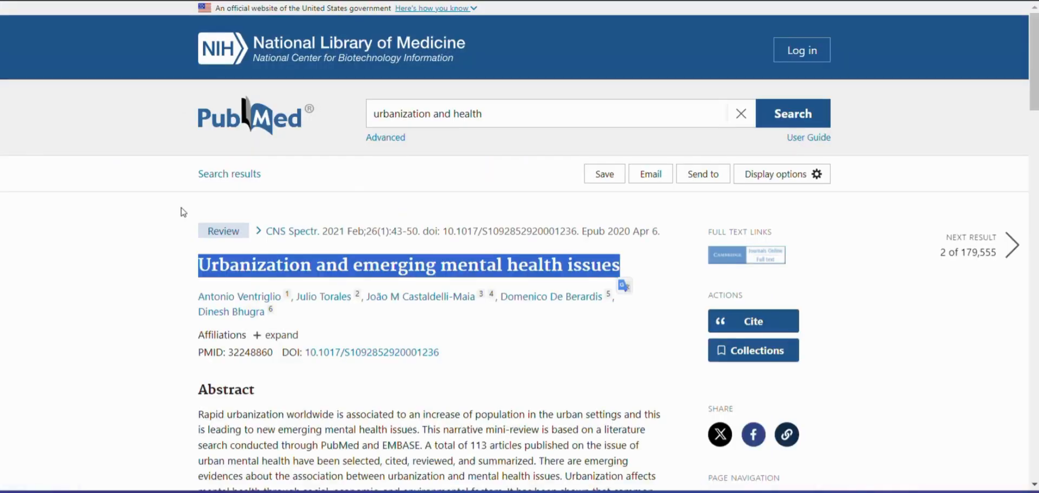
pyautogui.click(167, 279)
pyautogui.moveTo(201, 266); pyautogui.dragTo(620, 268)
pyautogui.hotkey('ctrl', 'c')
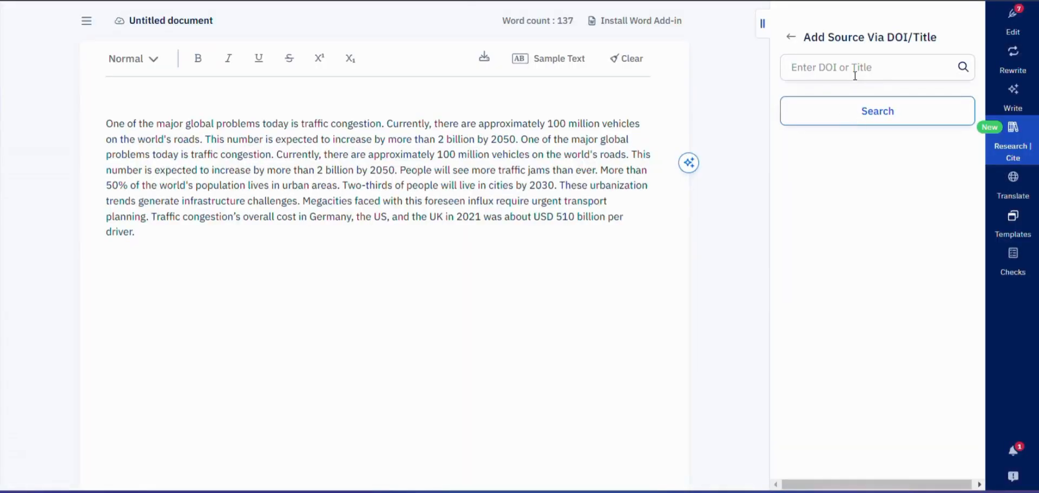
# Search Paperpal for the copied title, add the matching "Urbanization and emerging mental health issues" article to the library, and return to the library
pyautogui.click(855, 70)
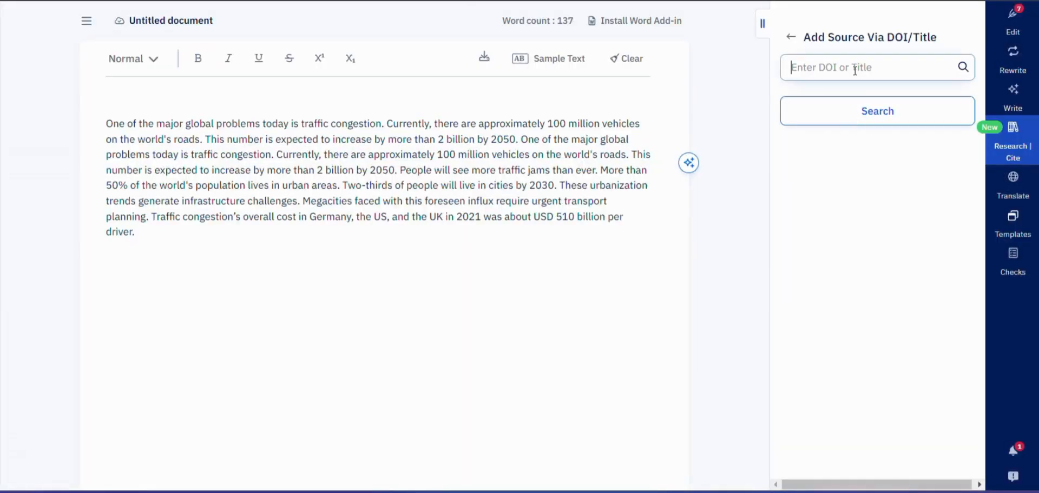
pyautogui.hotkey('ctrl', 'v')
pyautogui.click(875, 113)
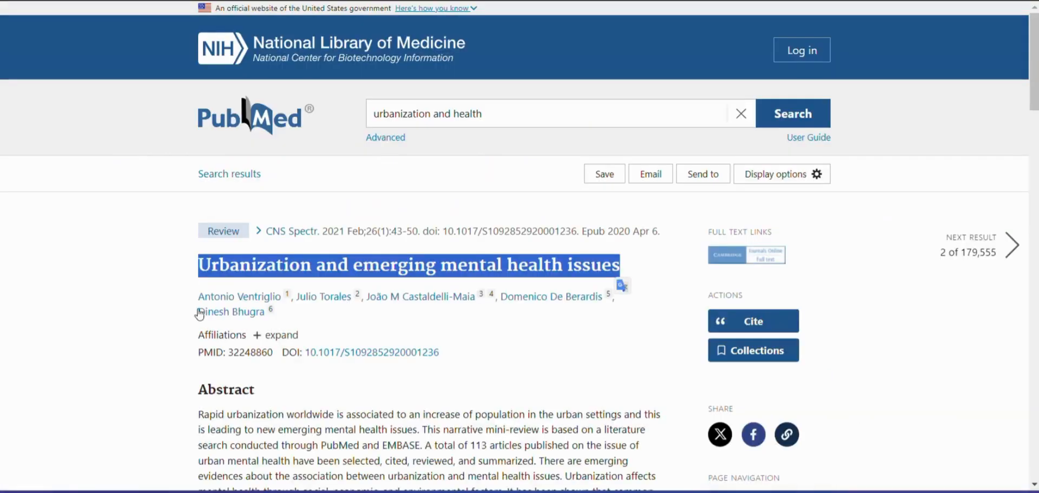
pyautogui.click(190, 305)
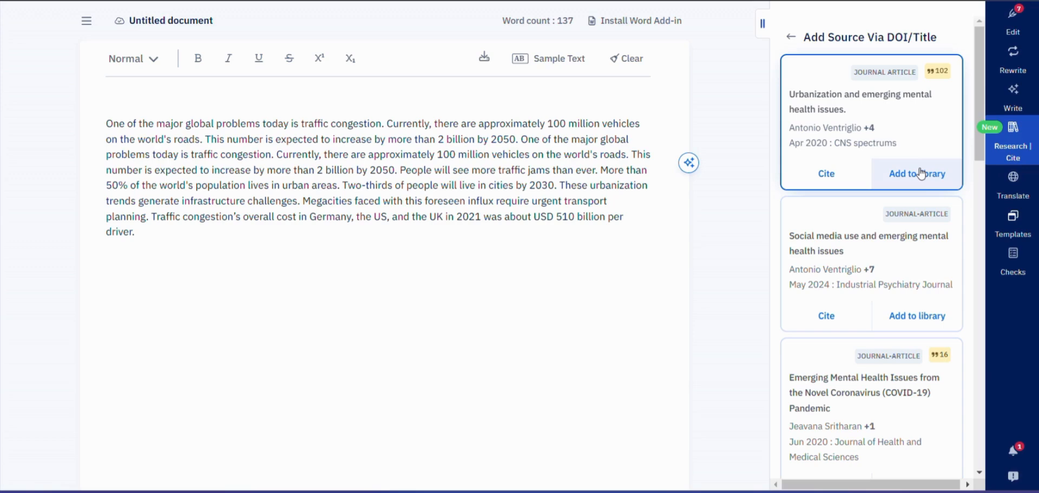
pyautogui.click(920, 174)
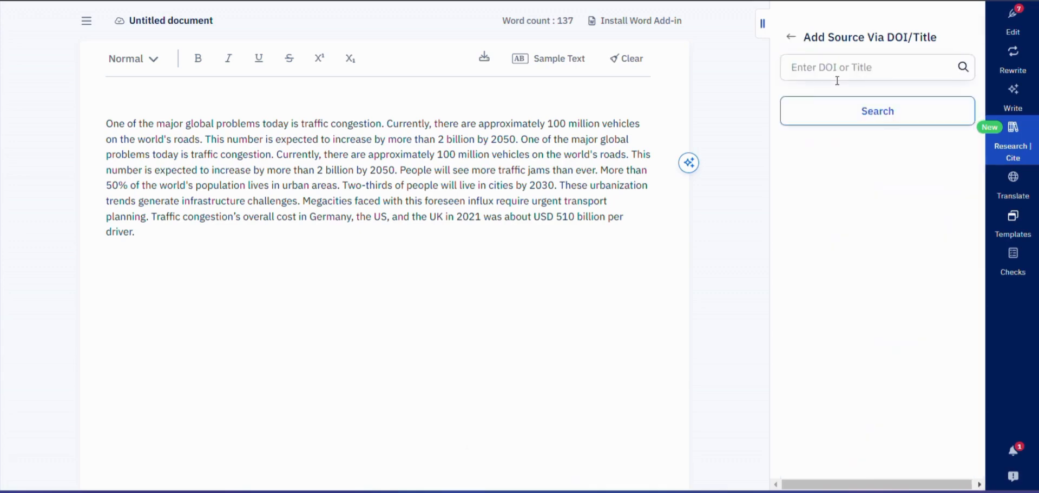
pyautogui.click(790, 37)
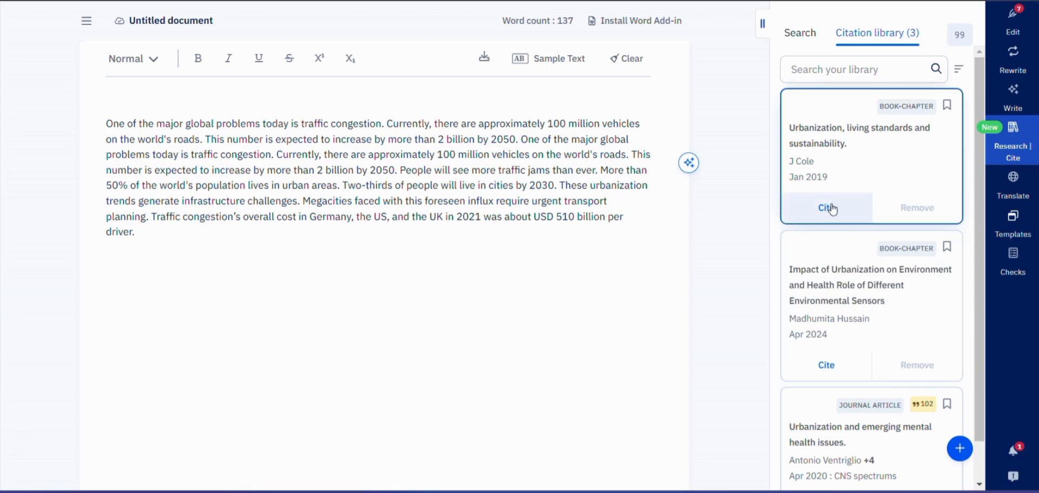
# Cite "Urbanization, living standards and sustainability" after the first "on the world's roads." using the 2D Materials citation style
pyautogui.click(200, 142)
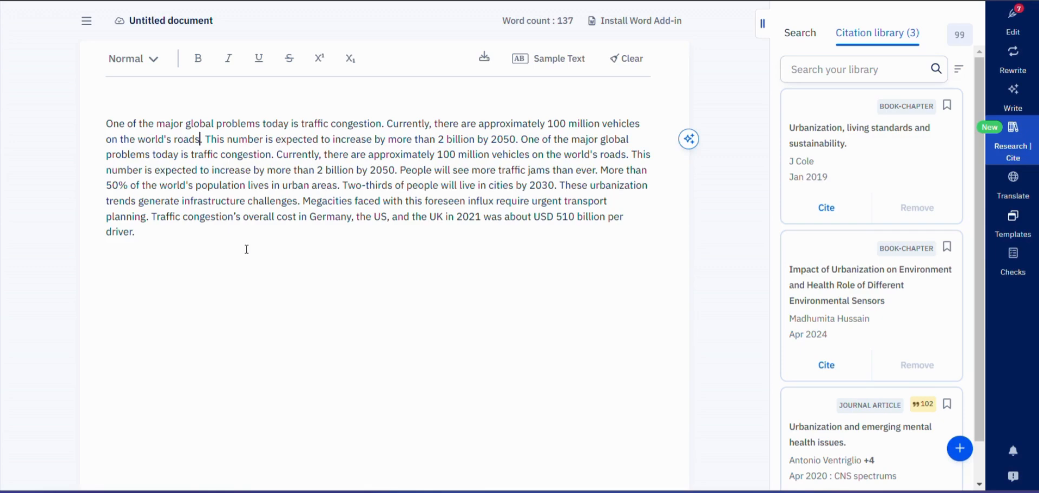
pyautogui.press('Right')
pyautogui.click(827, 210)
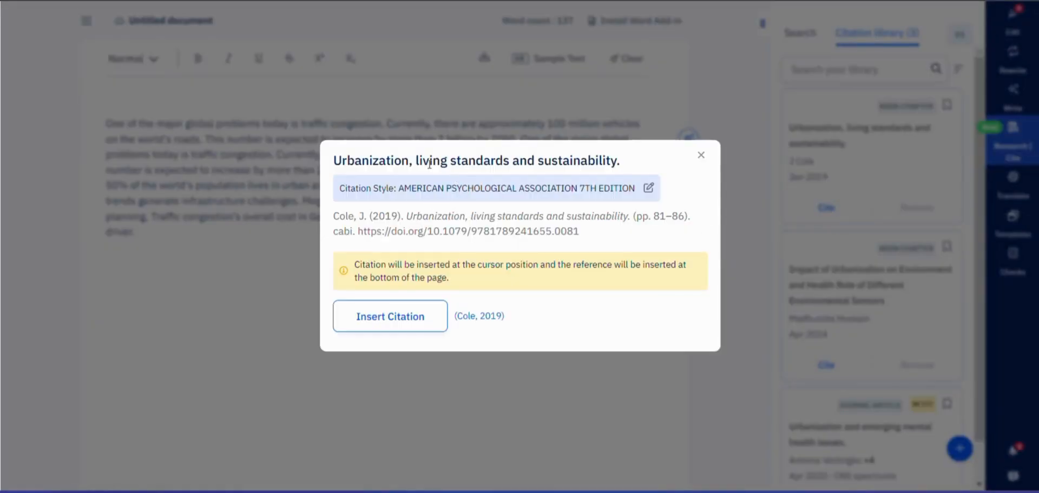
pyautogui.click(648, 189)
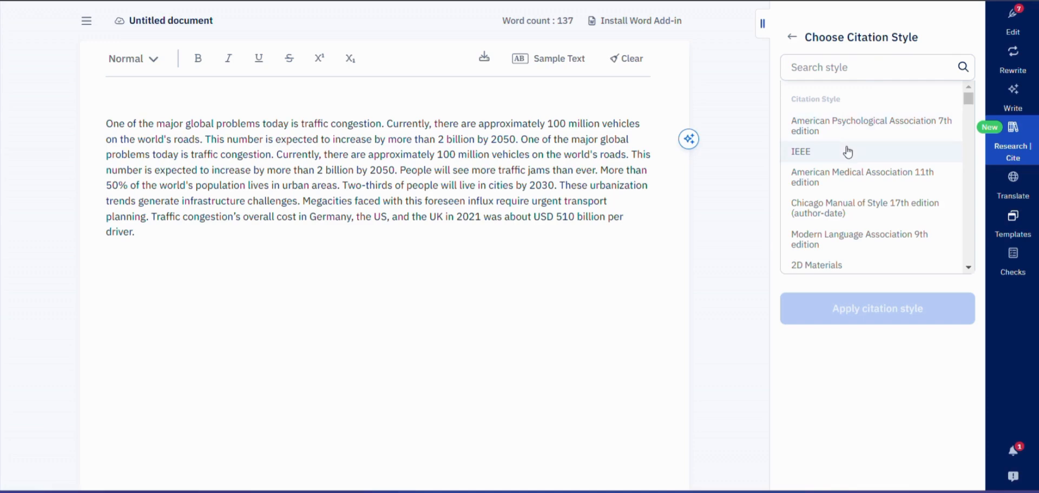
pyautogui.click(824, 264)
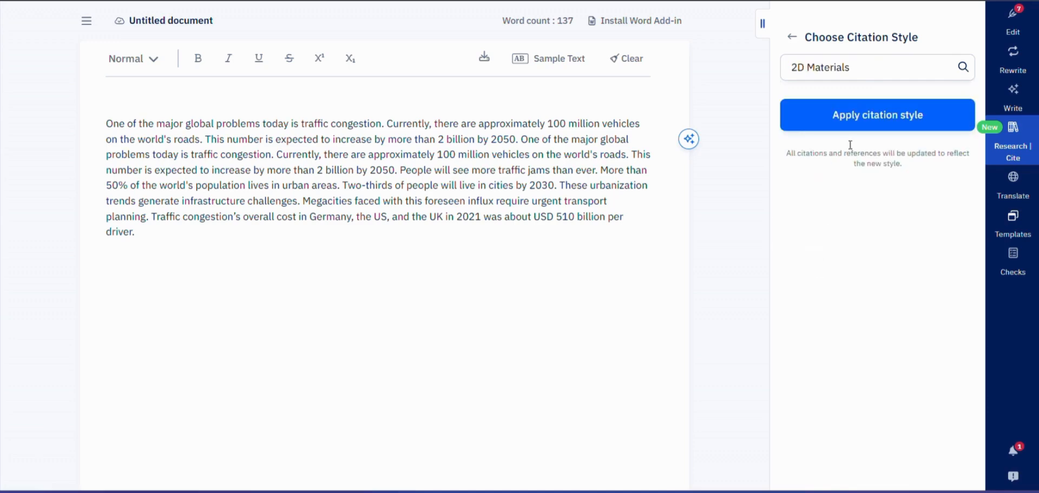
pyautogui.click(879, 121)
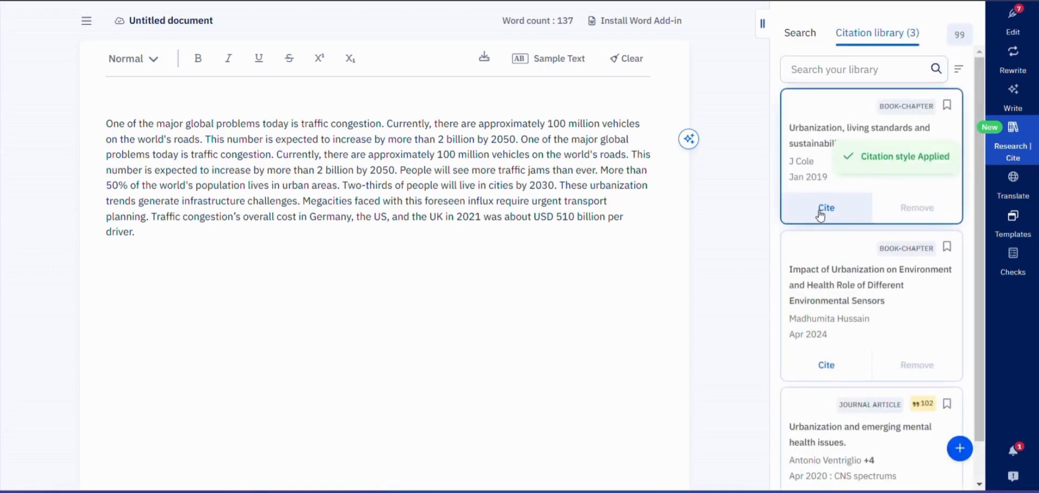
pyautogui.click(819, 211)
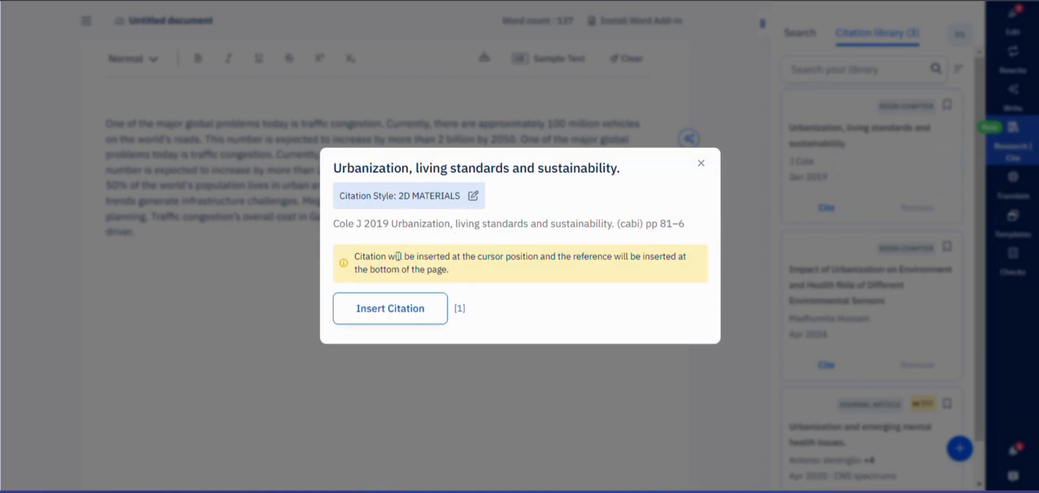
pyautogui.click(386, 313)
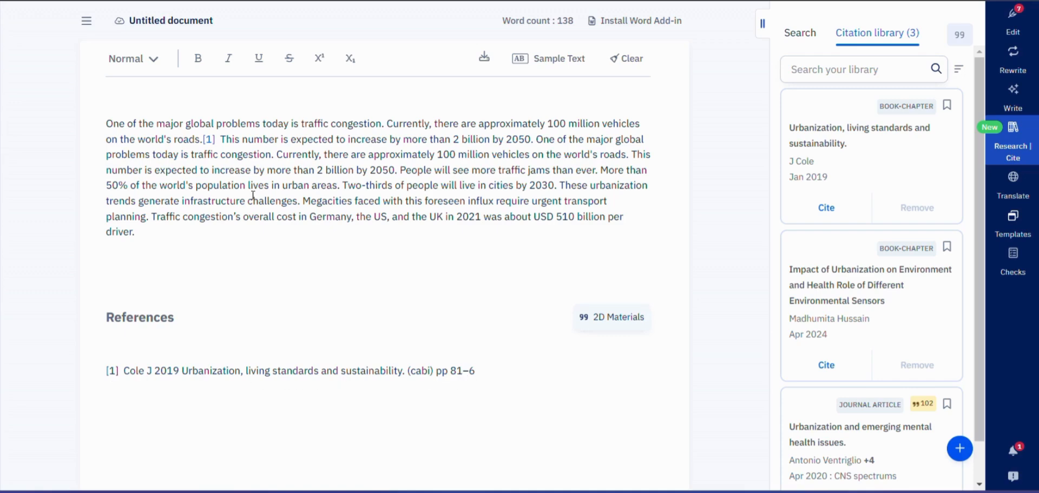
# Insert a citation of "Impact of Urbanization on Environment and Health Role of Different Environmental Sensors" at the end of the paragraph
pyautogui.click(152, 232)
pyautogui.click(828, 365)
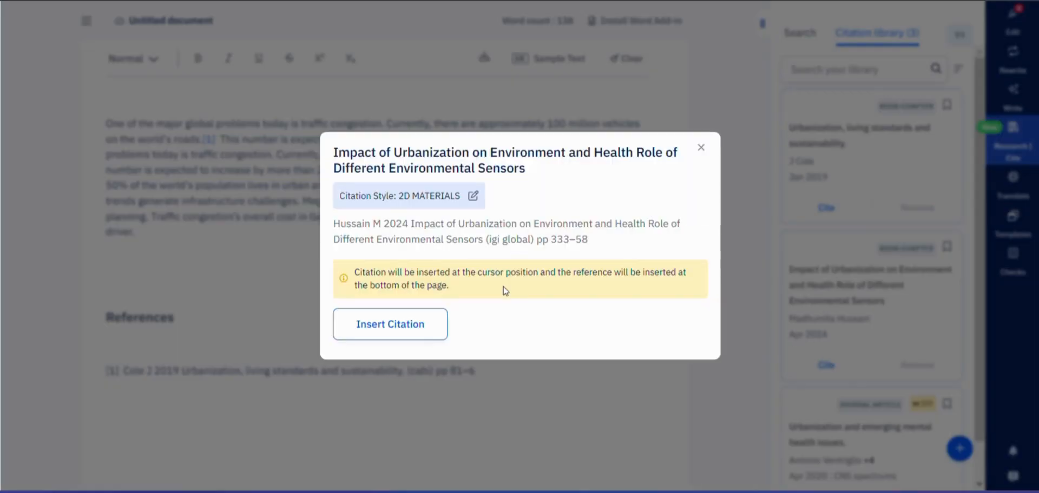
pyautogui.click(416, 323)
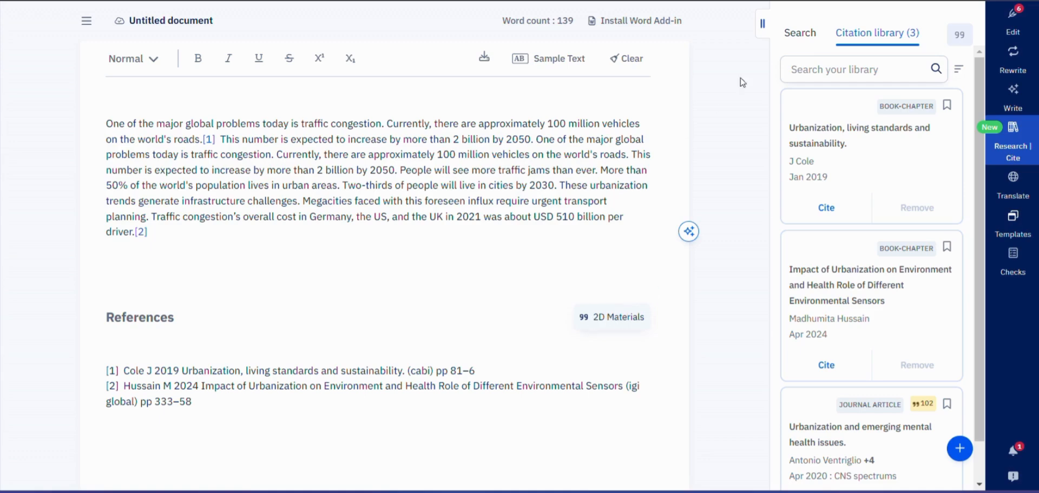
# Change the document's citation style to American Psychological Association 7th edition and apply it
pyautogui.click(961, 39)
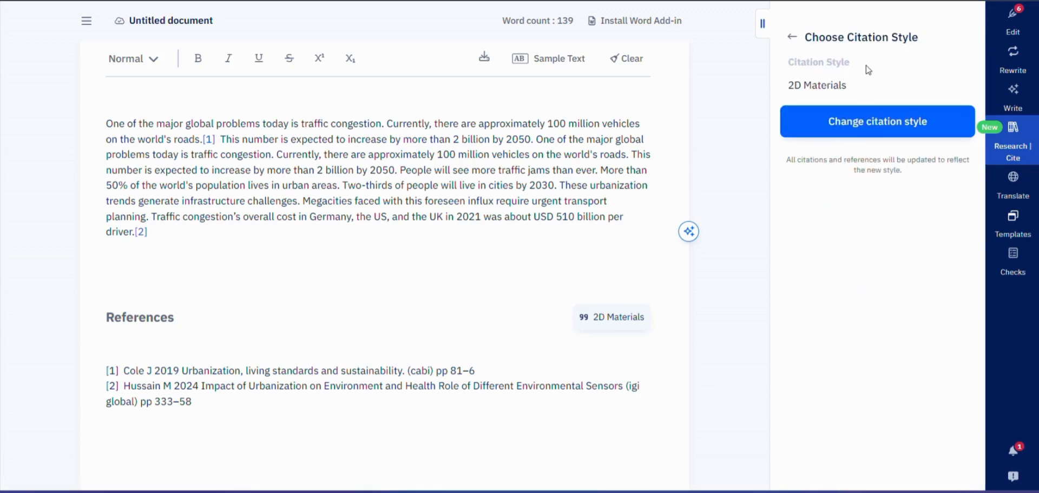
pyautogui.click(874, 123)
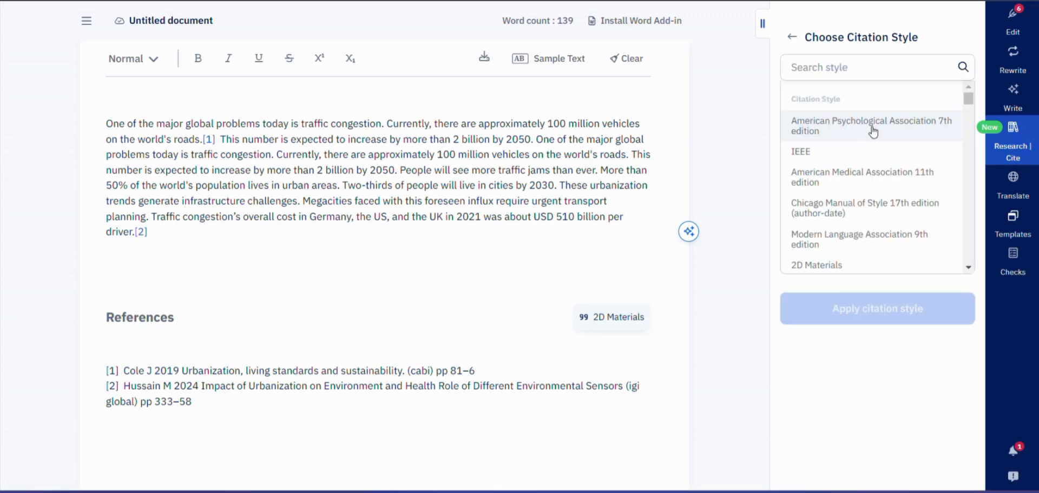
pyautogui.click(873, 126)
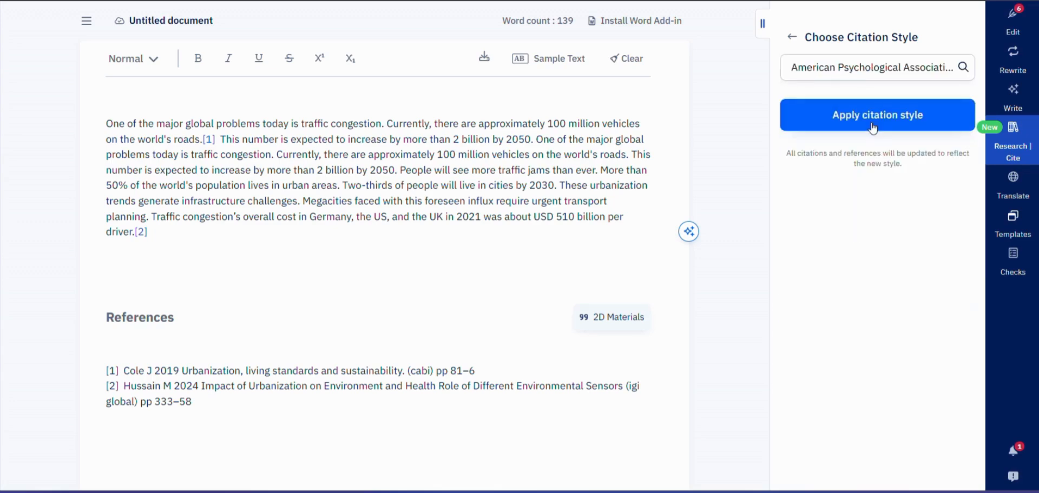
pyautogui.click(879, 116)
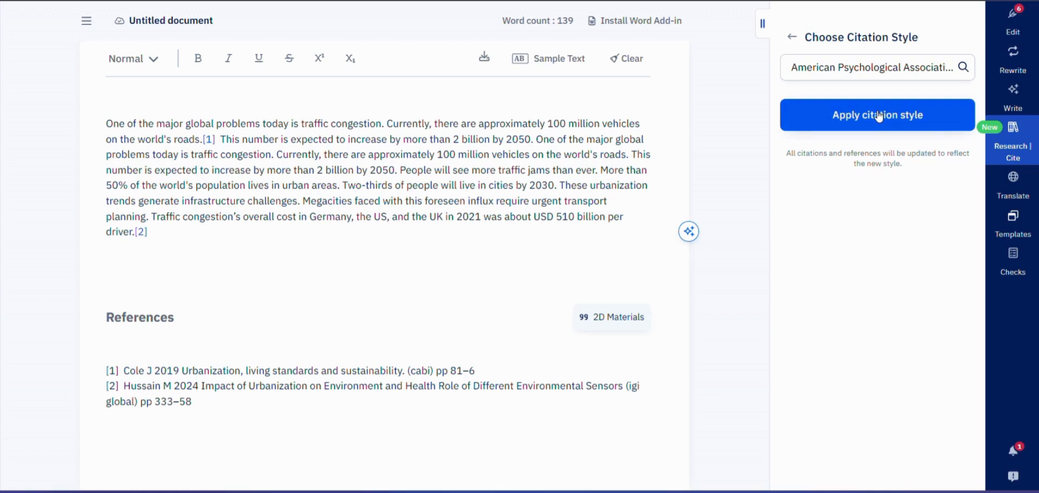